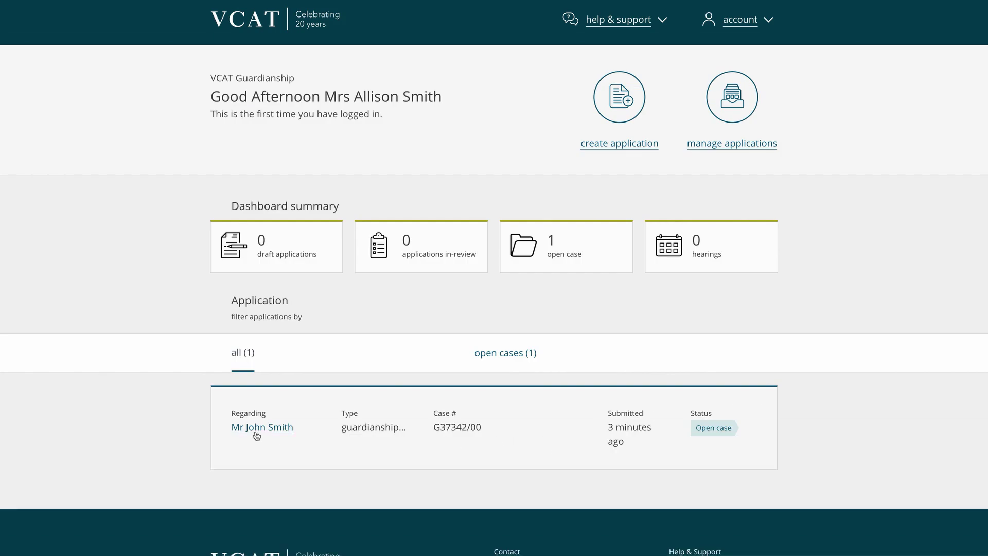
left_click(256, 429)
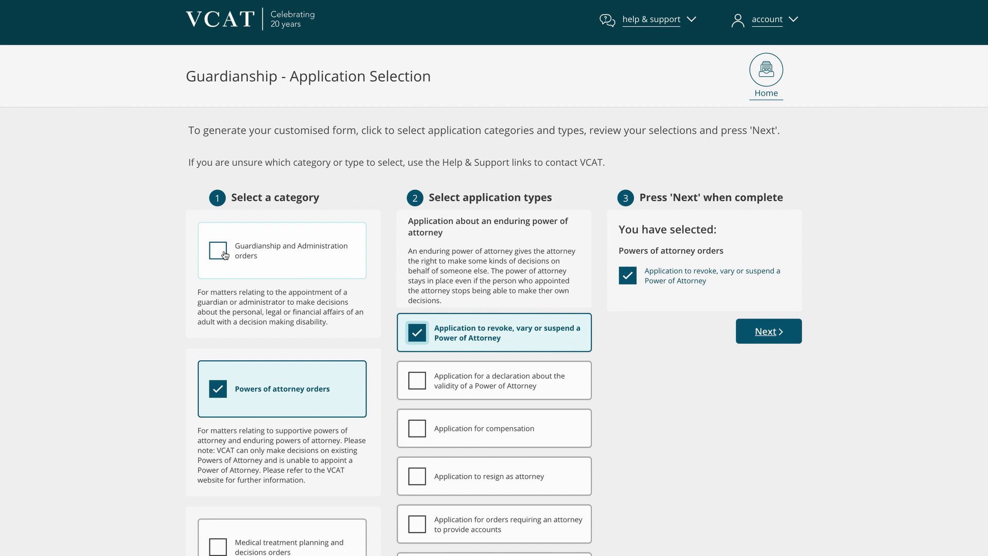
left_click(234, 257)
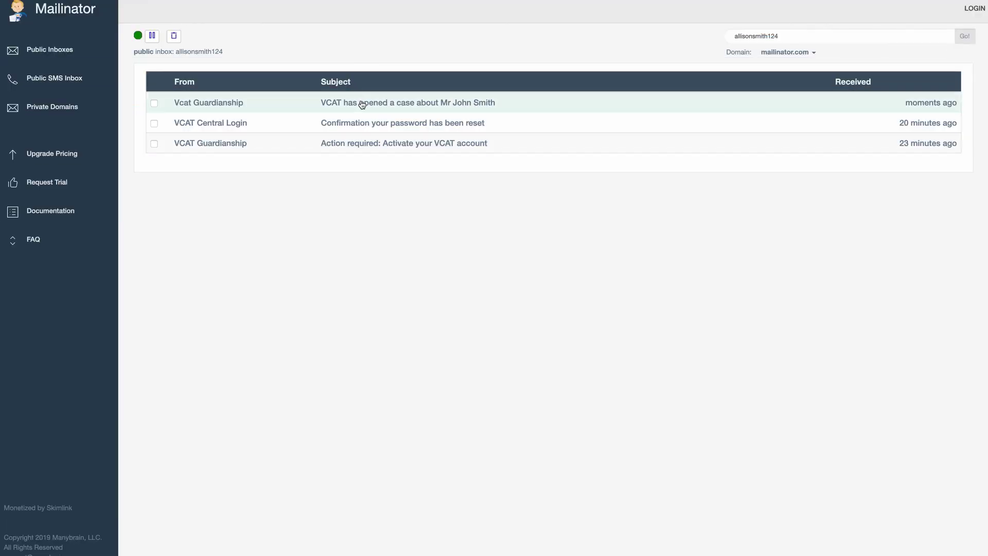
left_click(361, 106)
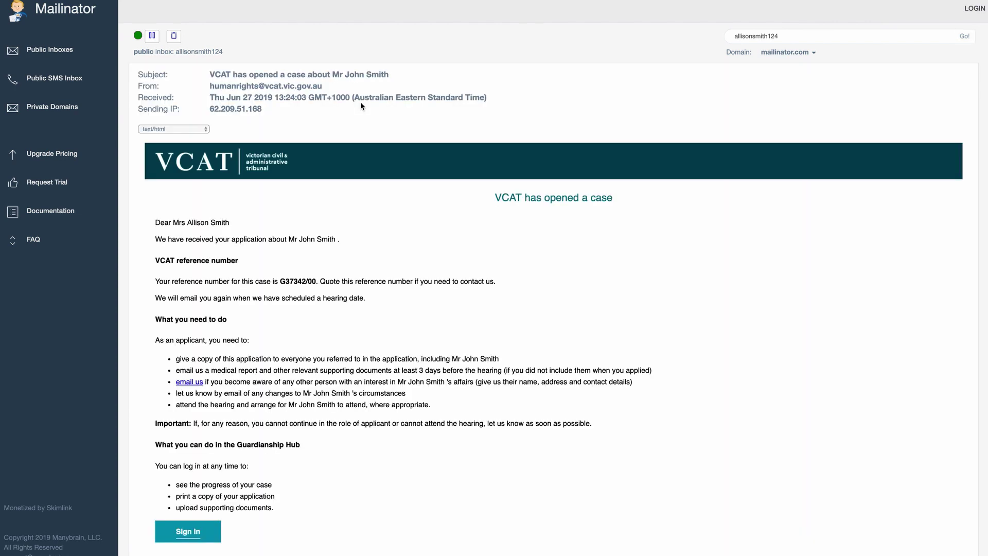
scroll(634, 400, "down", 2)
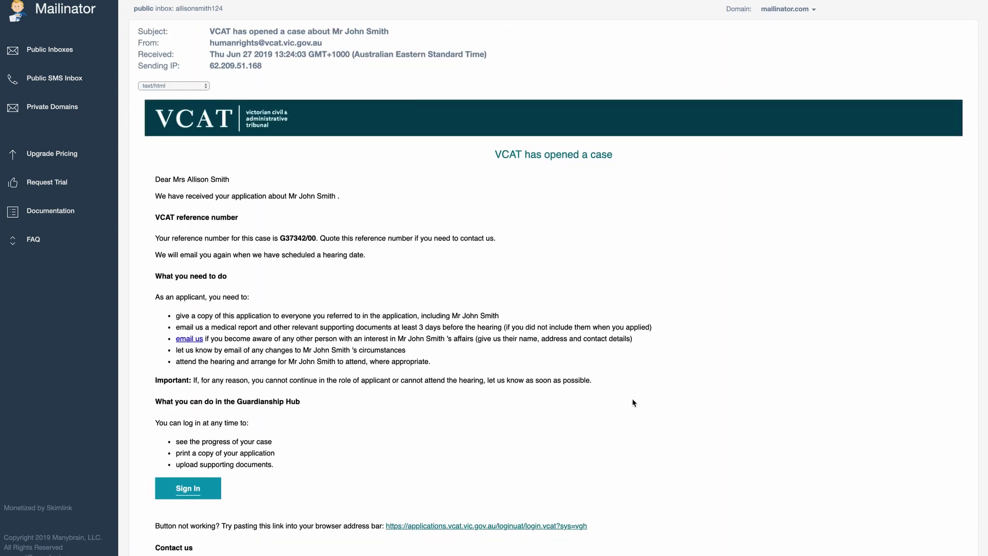
scroll(633, 401, "down", 3)
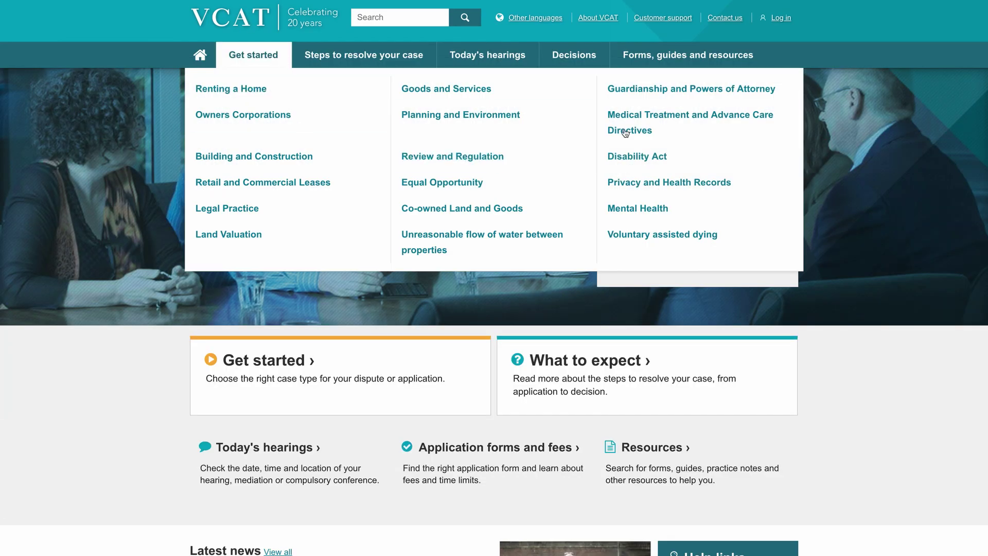
Reach the Guardianship Hub welcome page via Guardianship and Powers of Attorney and Apply now
left_click(651, 98)
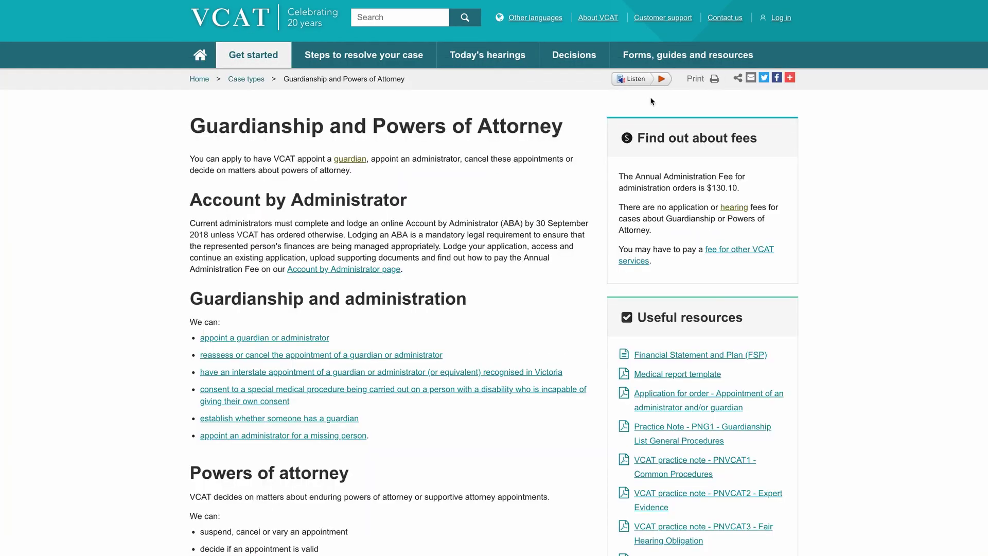
left_click(316, 337)
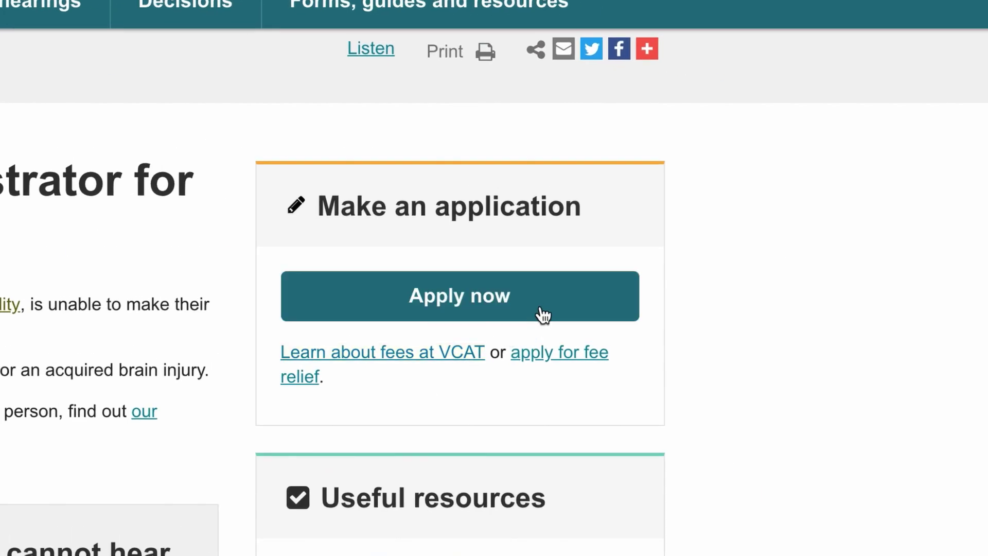
left_click(559, 292)
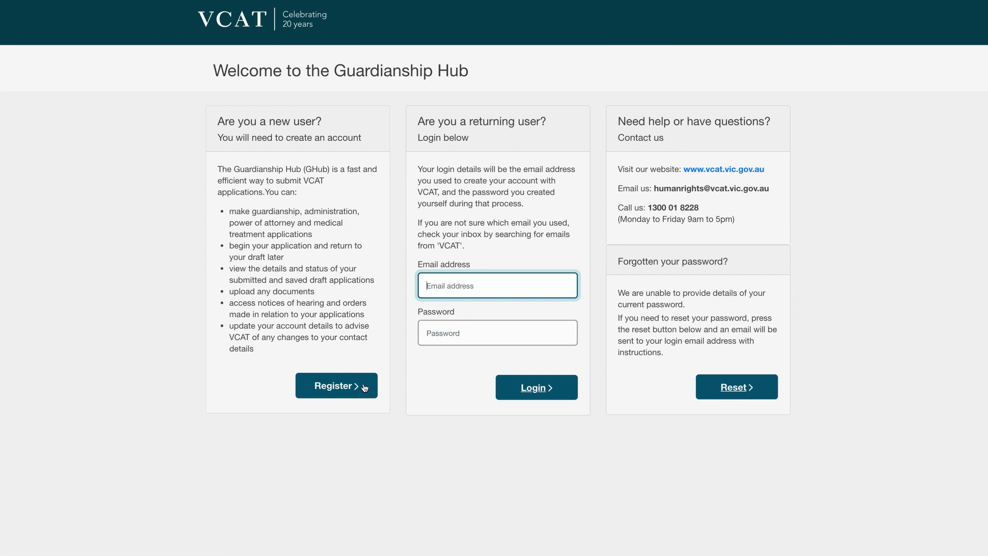
Start registration and enter the account holder's names in Step One
left_click(365, 387)
left_click(322, 272)
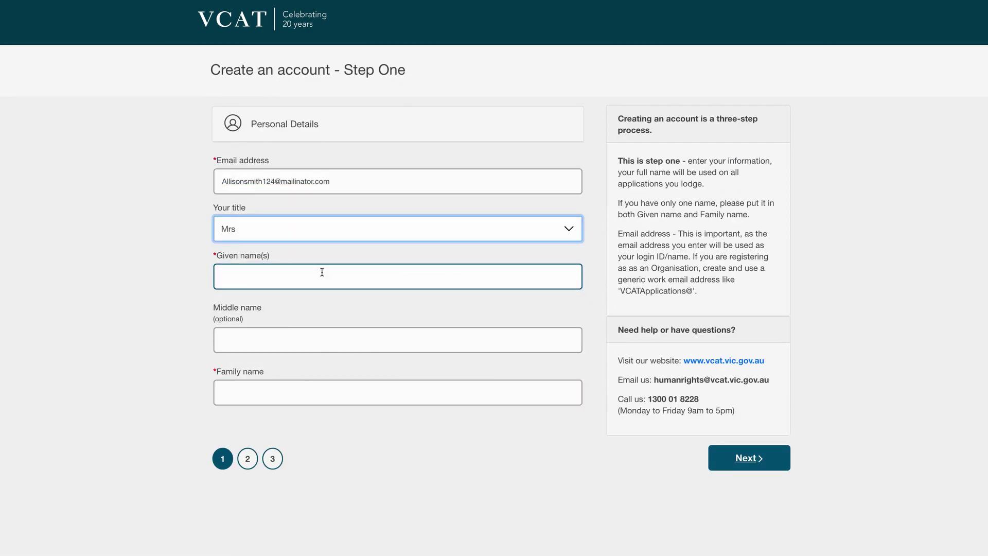
left_click(301, 391)
left_click(738, 459)
Enter the Melbourne street address, suburb and mobile number, then continue to Step Three
left_click(426, 340)
type("2")
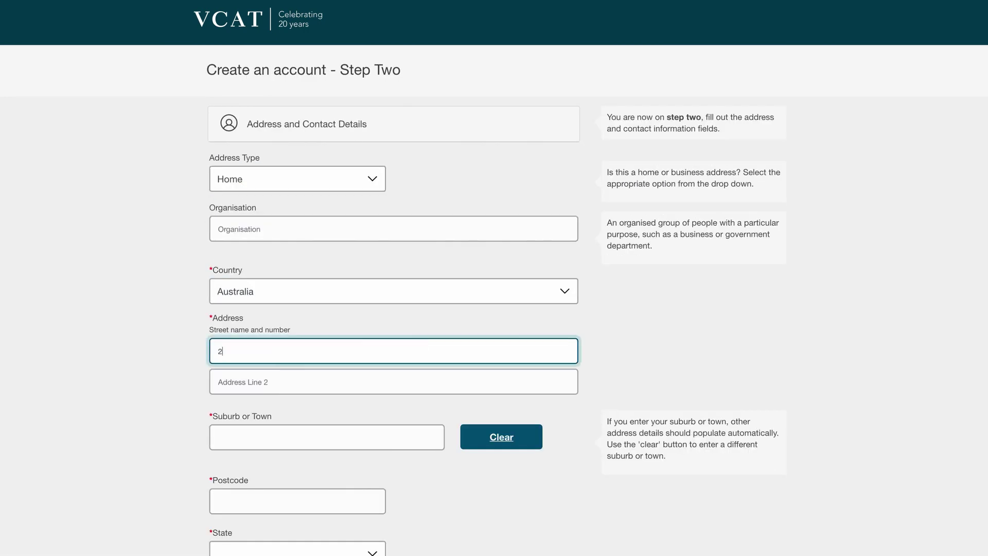
type("MELBOURNE")
left_click(265, 453)
left_click(517, 453)
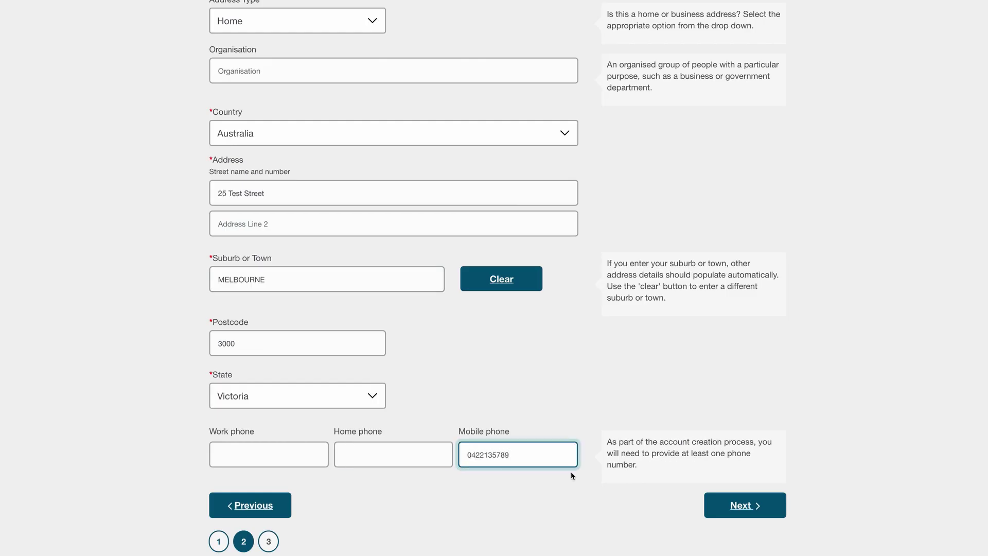
left_click(746, 505)
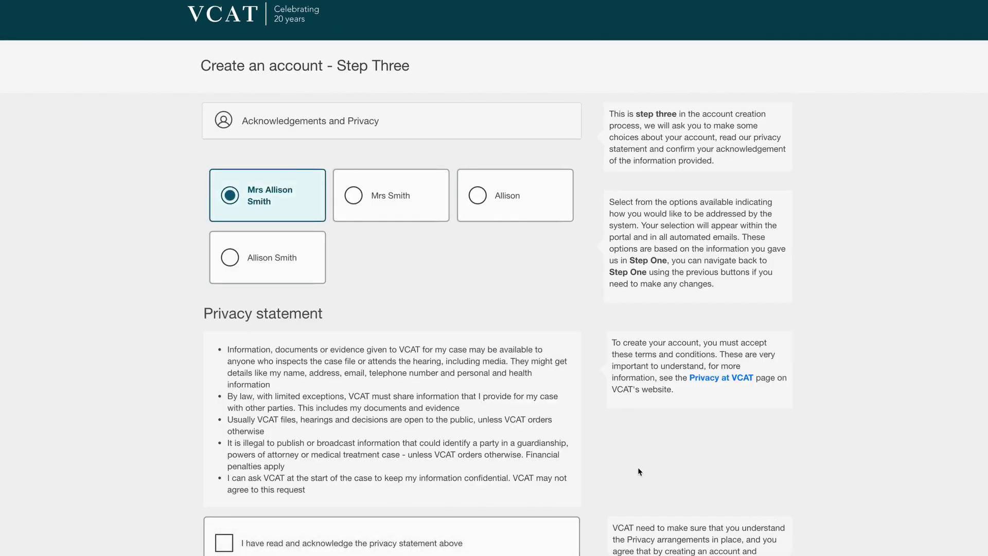
scroll(634, 467, "down", 1)
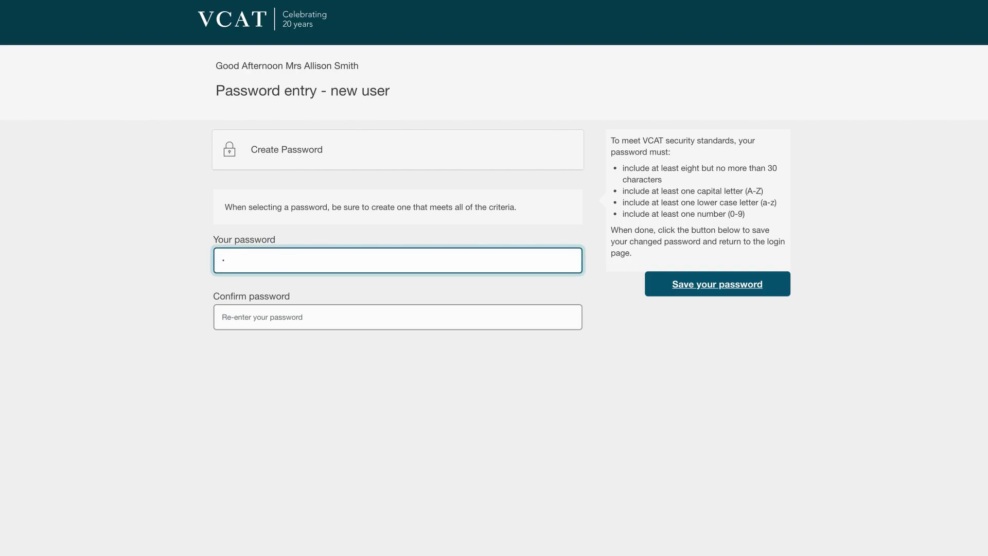
type("•••")
Confirm and save the new password, then choose the Individual account type
left_click(247, 310)
type("••••••")
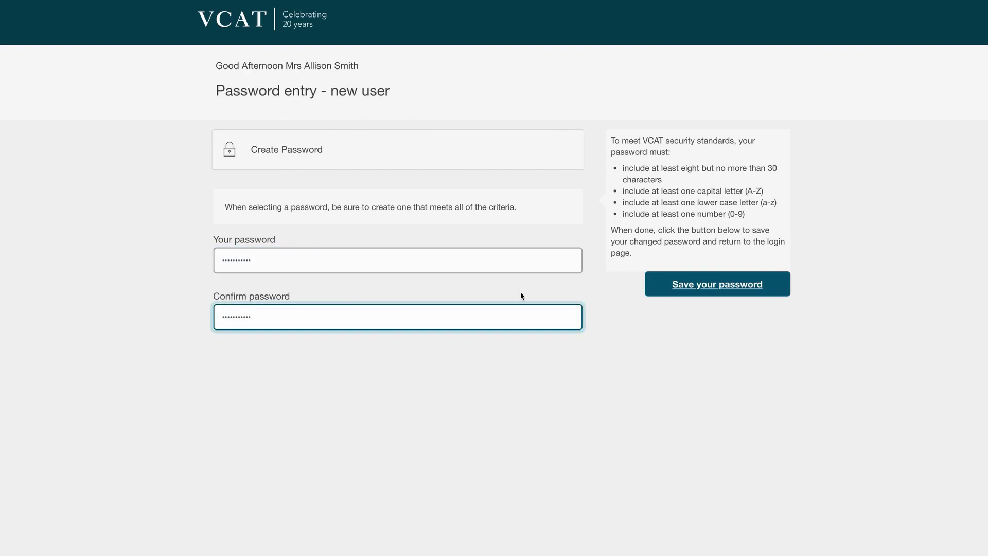
left_click(767, 290)
left_click(244, 191)
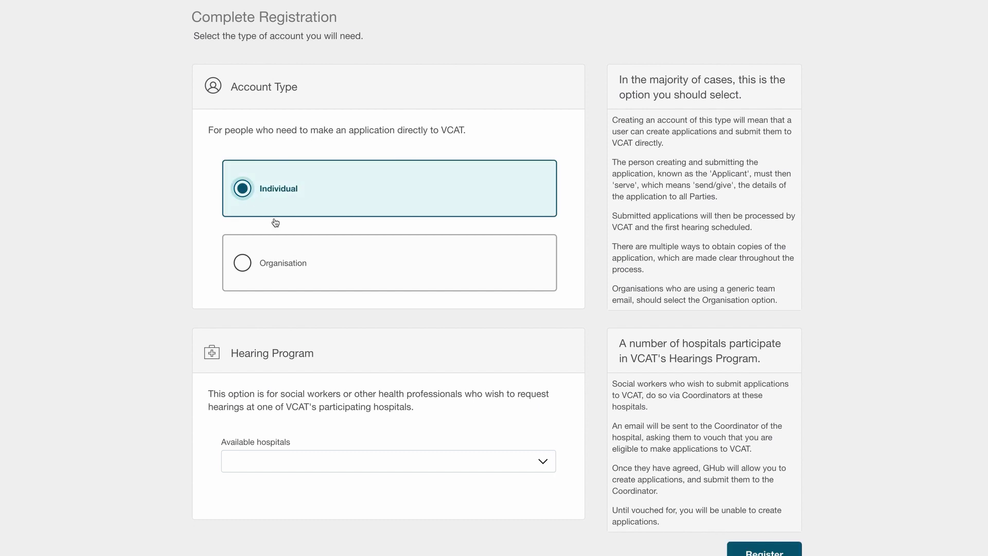
scroll(610, 409, "down", 1)
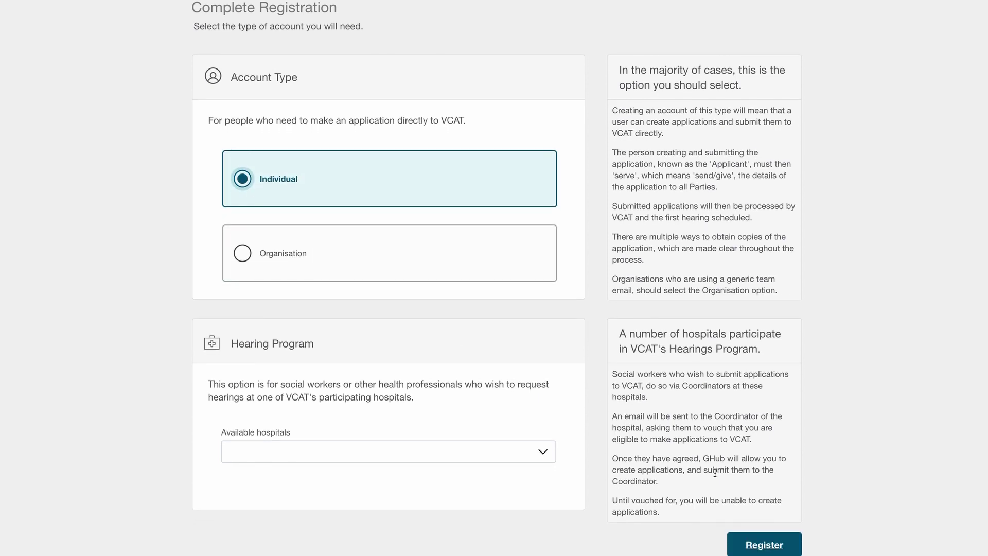
Complete registration and start a new application to appoint a guardian and an administrator
left_click(790, 545)
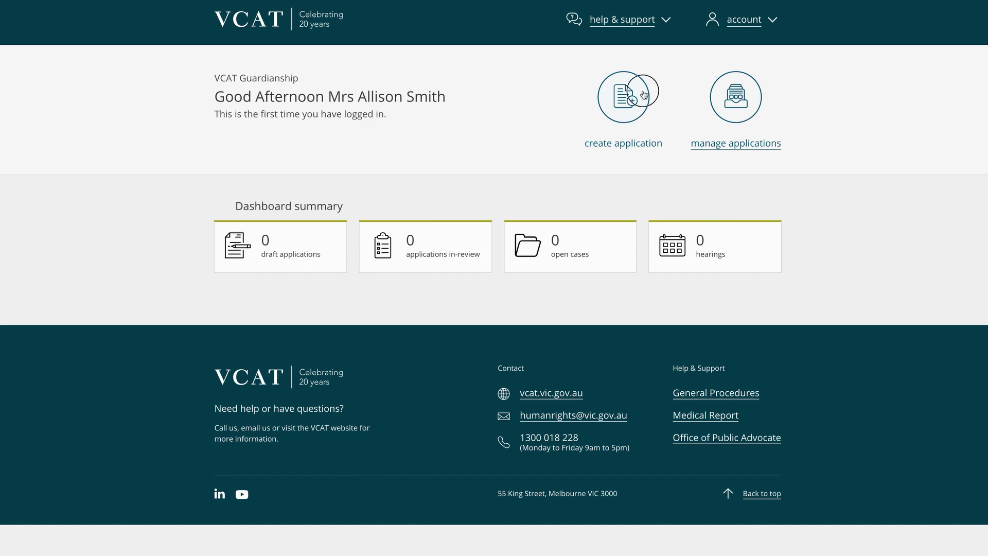
left_click(644, 96)
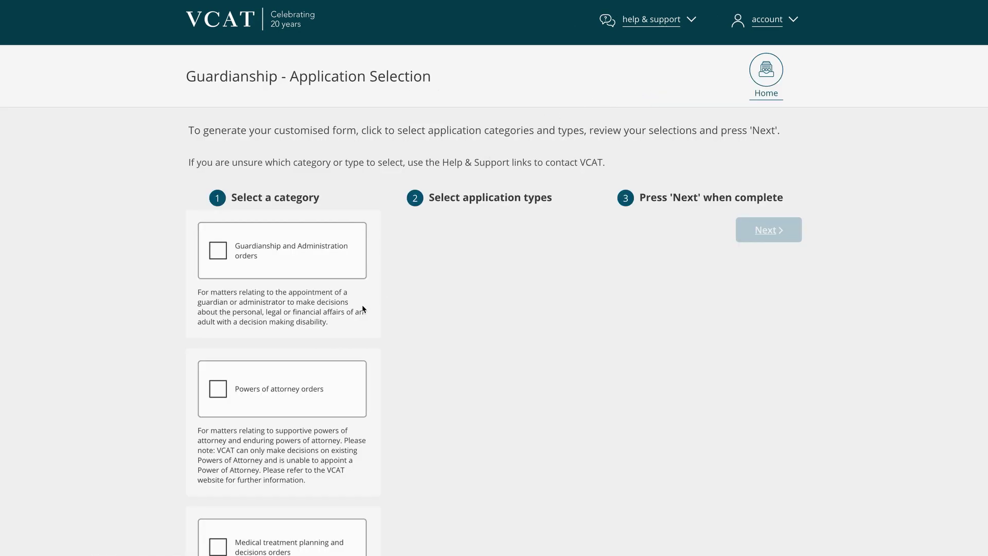
left_click(218, 250)
left_click(418, 291)
left_click(417, 409)
Add the revoke/vary/suspend and validity-declaration power of attorney applications and continue to Applicant Details
left_click(231, 391)
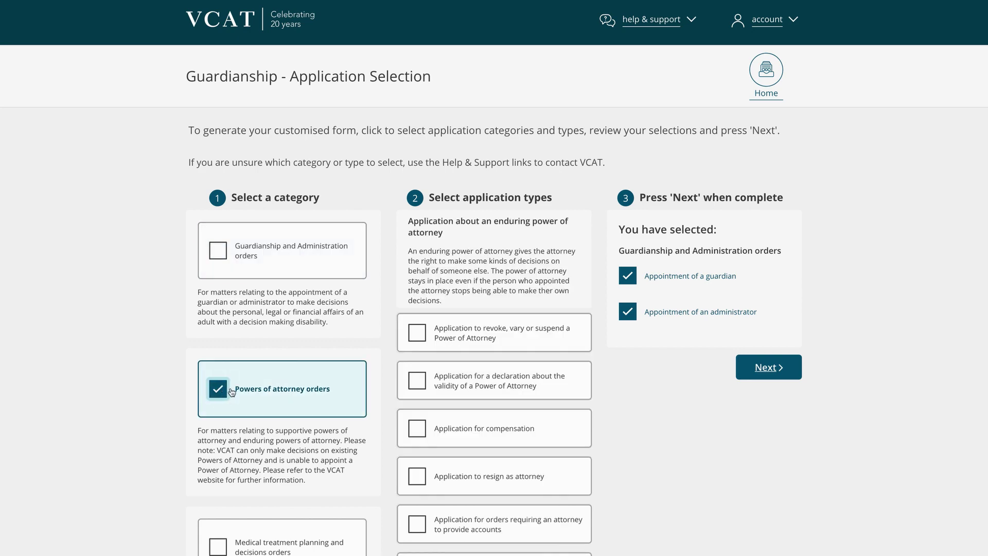
left_click(418, 332)
left_click(417, 380)
scroll(792, 462, "down", 2)
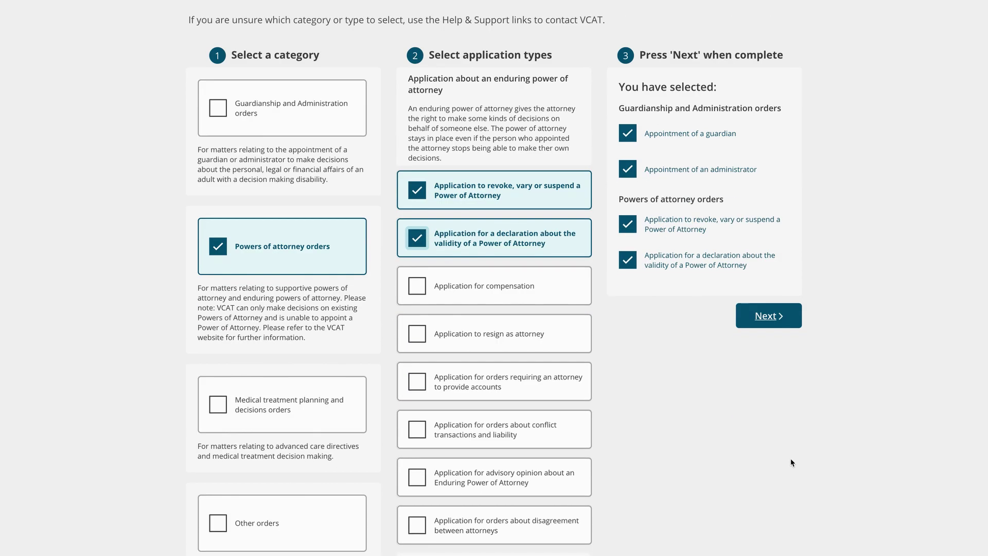
scroll(791, 462, "down", 2)
scroll(791, 462, "up", 4)
left_click(792, 426)
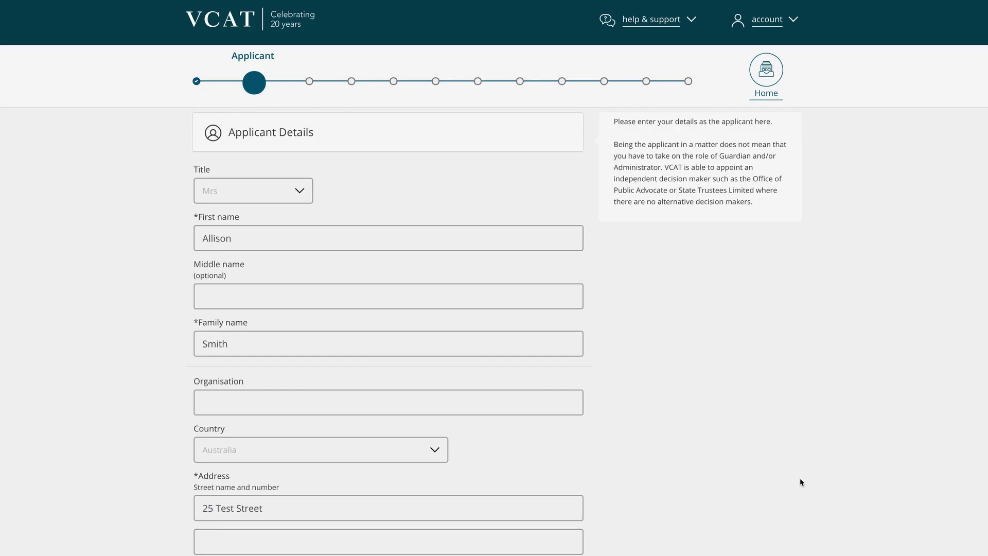
Mark the application as about someone else and enter Mr John Smith, born 26/06/1999
left_click(355, 251)
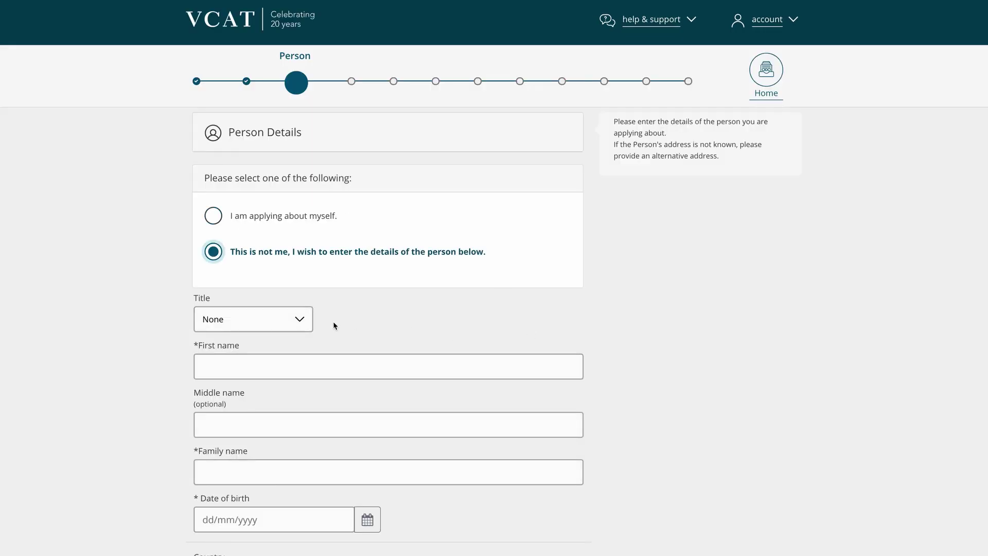
key("Down")
key("Tab")
type("John")
key("Tab")
key("Tab")
type("Smith")
key("Tab")
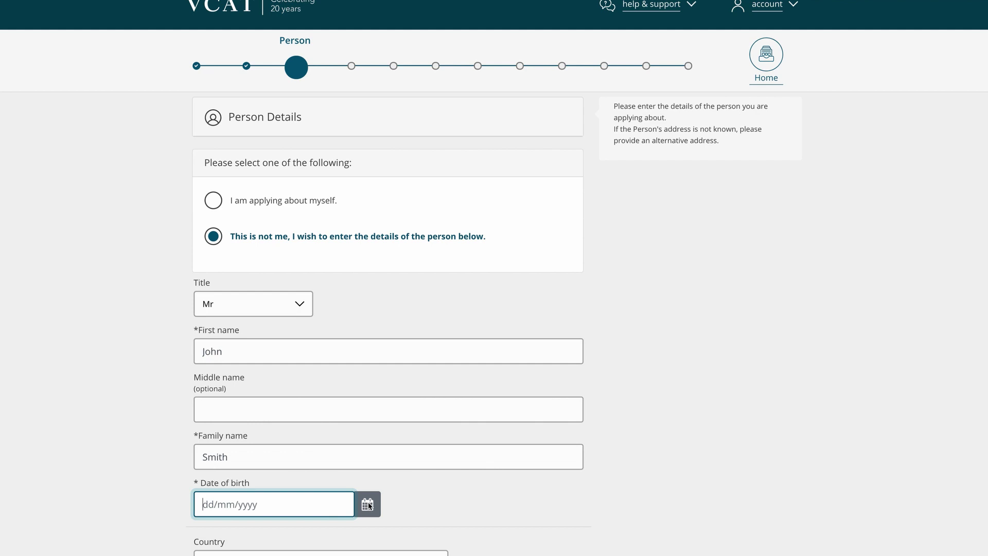
type("99")
scroll(553, 492, "down", 3)
Enter John Smith's Melbourne street address and suburb and answer No to the descent question
left_click(312, 402)
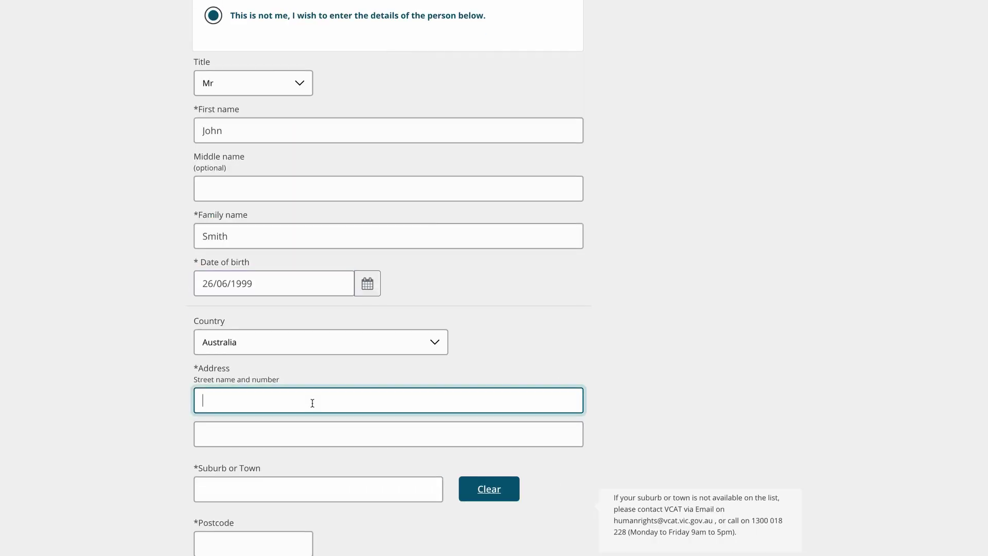
type("Street")
left_click(265, 482)
type("MELBOURNE")
scroll(265, 481, "down", 5)
left_click(271, 452)
left_click(273, 281)
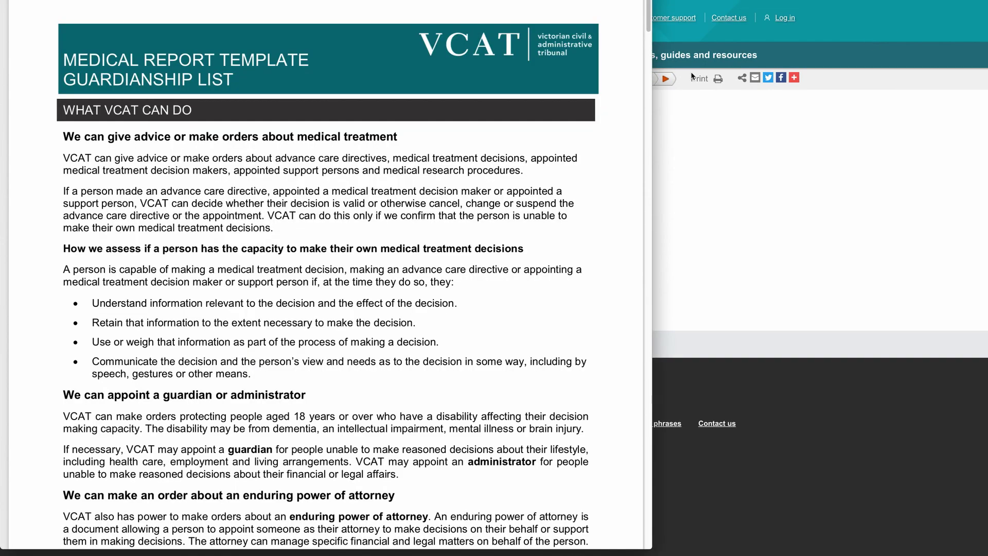
scroll(444, 193, "down", 5)
scroll(444, 193, "down", 2)
scroll(444, 193, "down", 3)
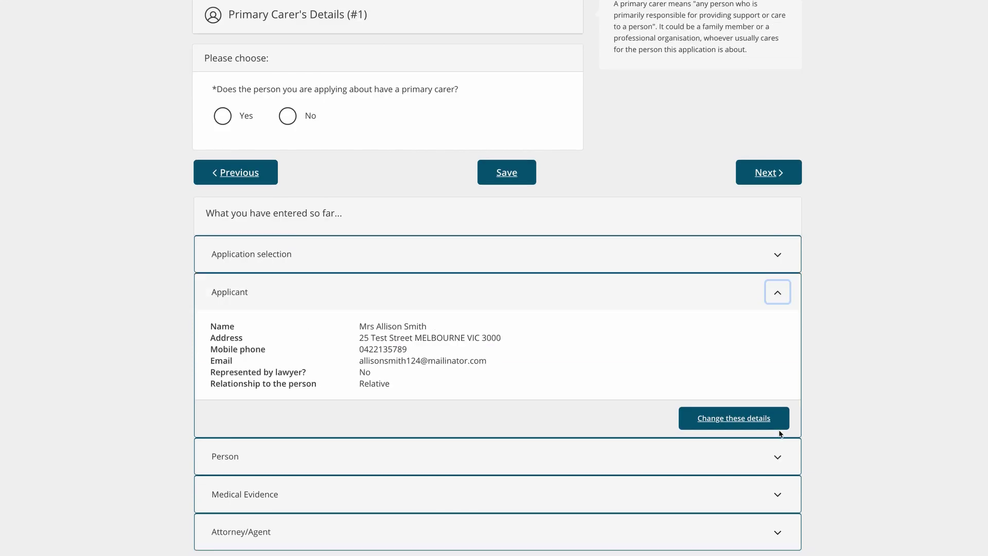
Review the applicant, person, Medical Evidence and Attorney/Agent summaries
left_click(776, 458)
left_click(777, 494)
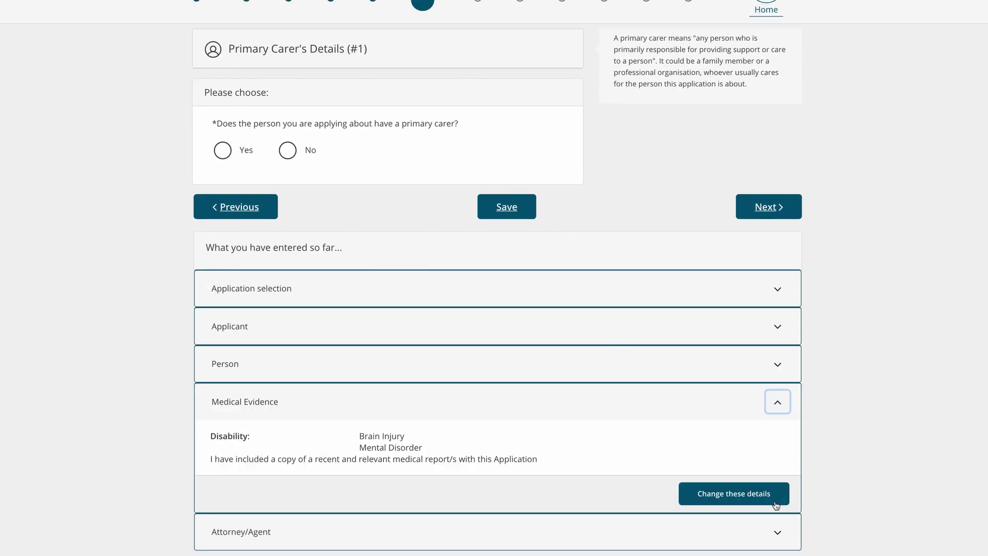
left_click(778, 531)
scroll(840, 483, "up", 1)
scroll(840, 483, "up", 3)
Answer Yes to a primary carer chosen from existing parties, then return to the dashboard
left_click(225, 233)
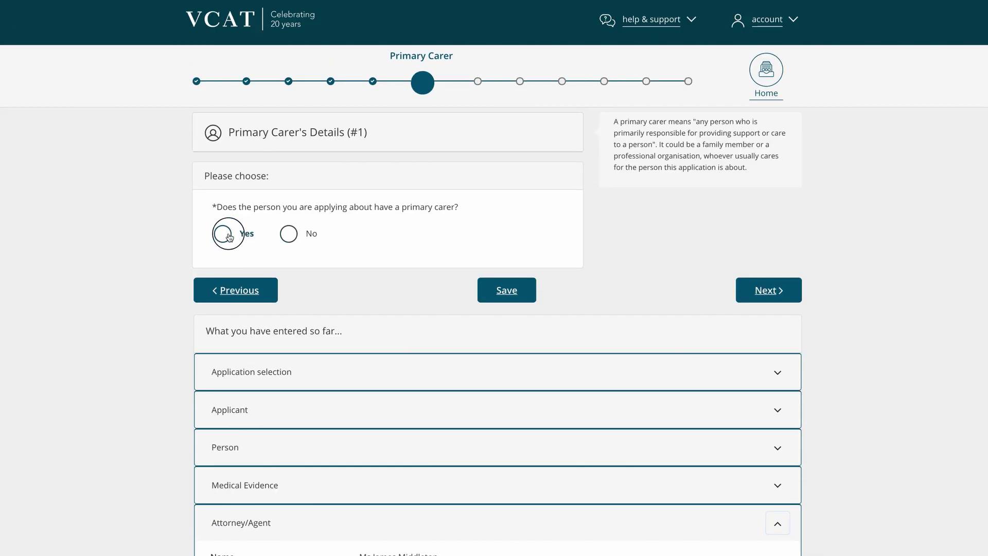
left_click(421, 284)
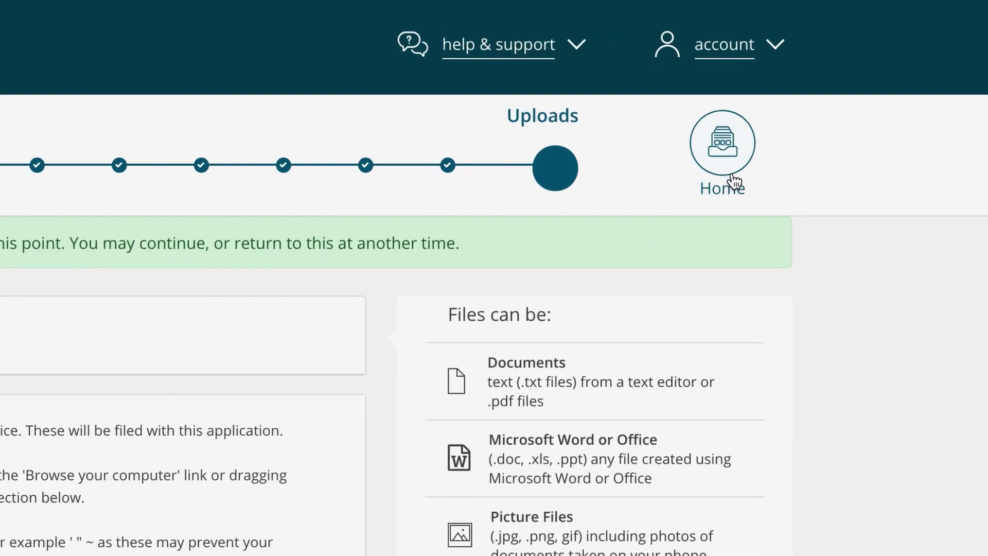
left_click(730, 174)
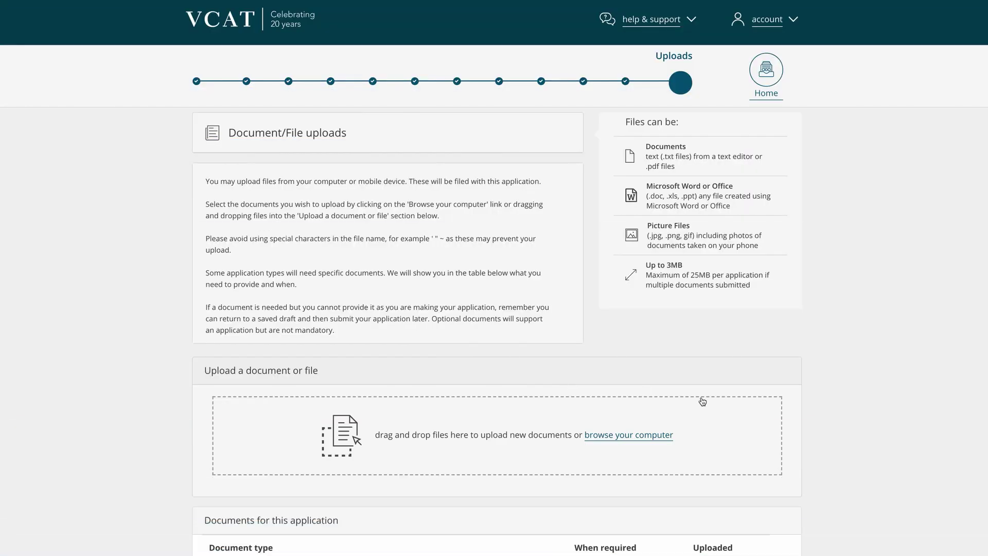
Upload the John Smith medical report PDF classified as Medical report and save it
left_click_drag(608, 118, 442, 429)
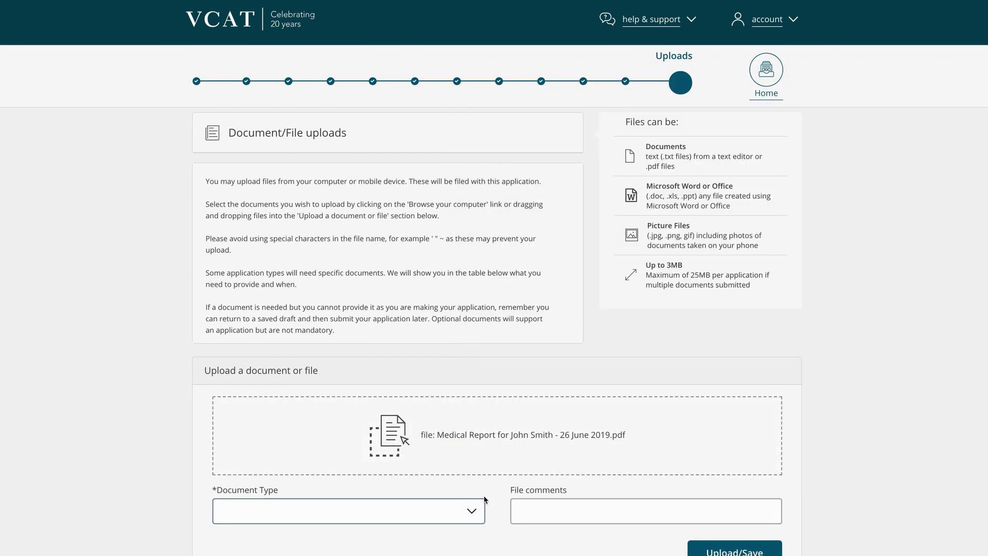
scroll(477, 498, "down", 1)
left_click(477, 500)
left_click(567, 491)
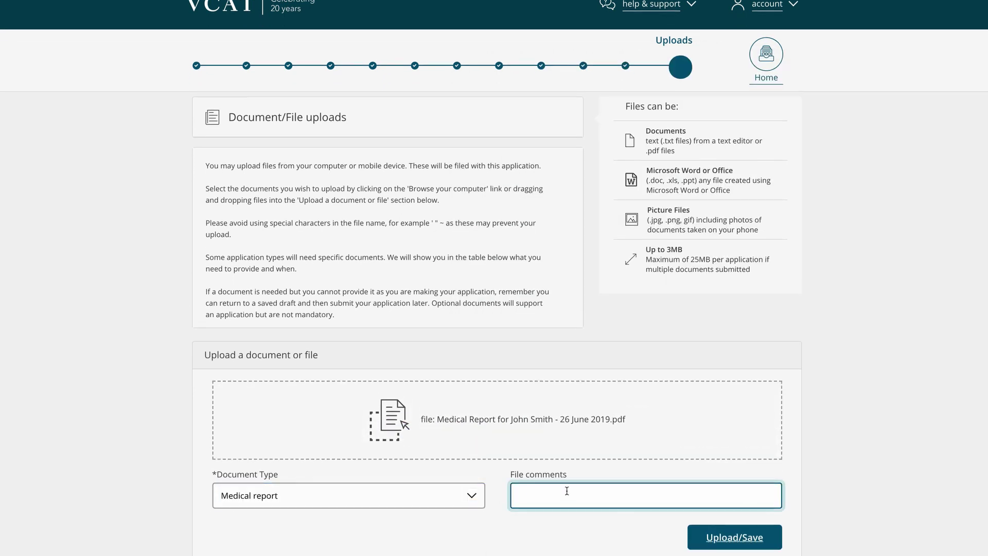
left_click(736, 539)
scroll(790, 501, "down", 5)
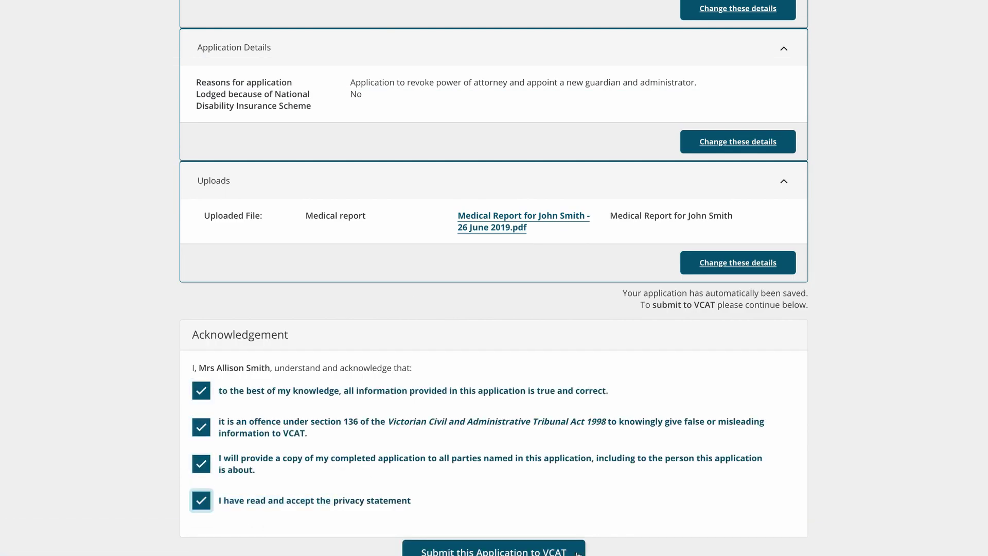
left_click(577, 553)
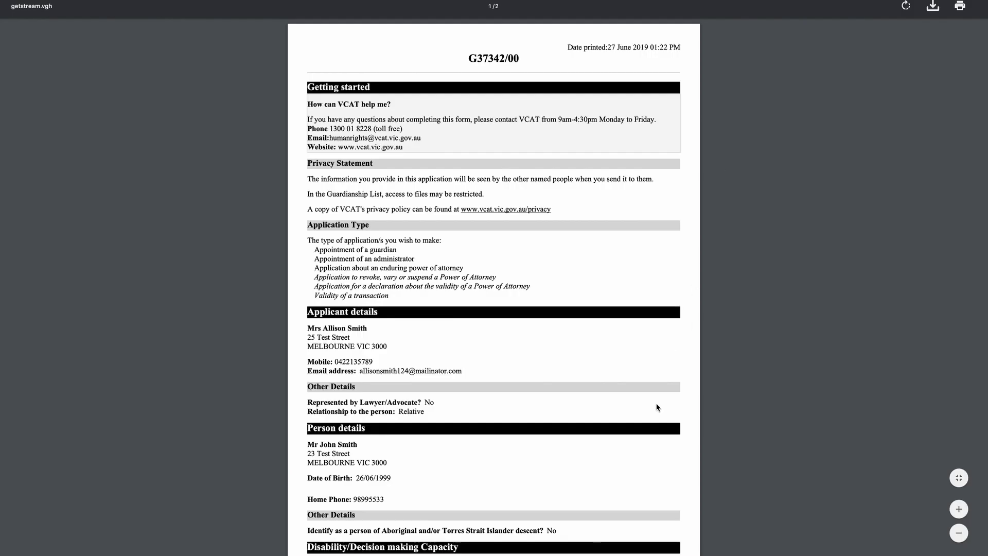
scroll(657, 407, "down", 3)
scroll(655, 406, "down", 2)
scroll(649, 402, "down", 5)
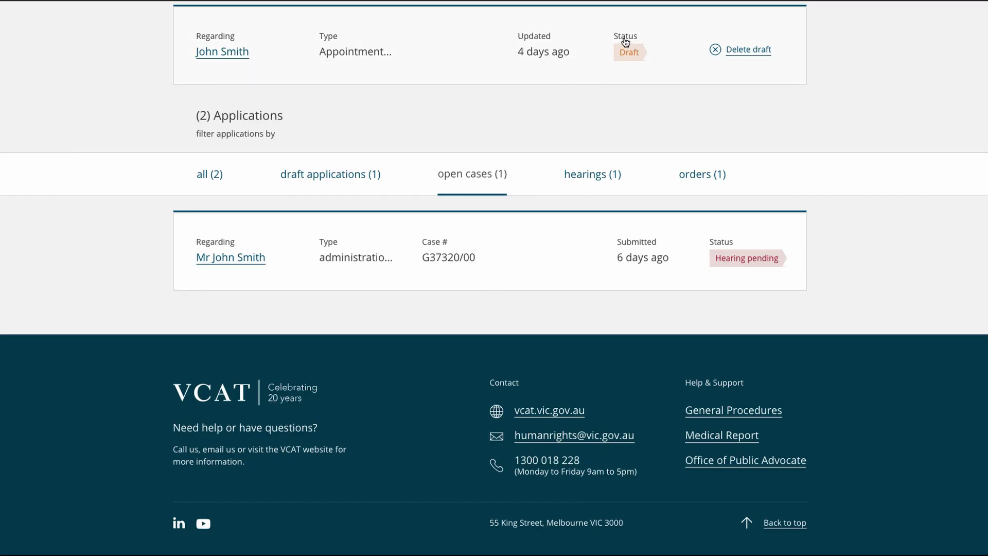
left_click(592, 172)
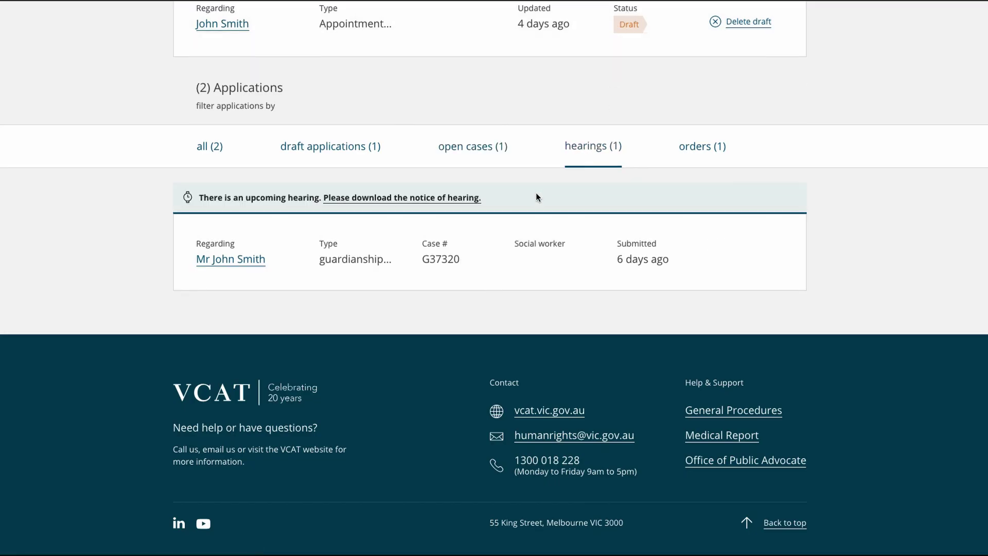
left_click(699, 151)
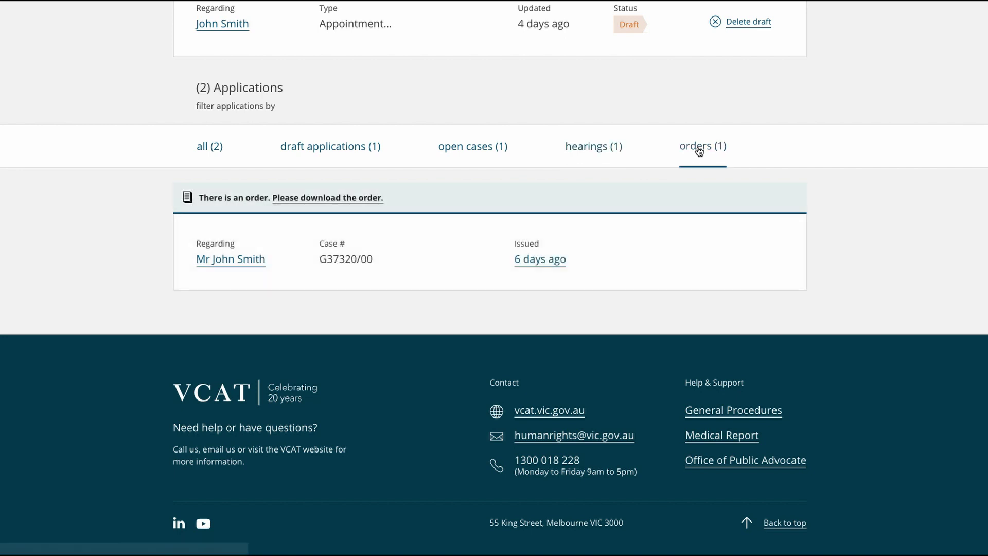
left_click(320, 198)
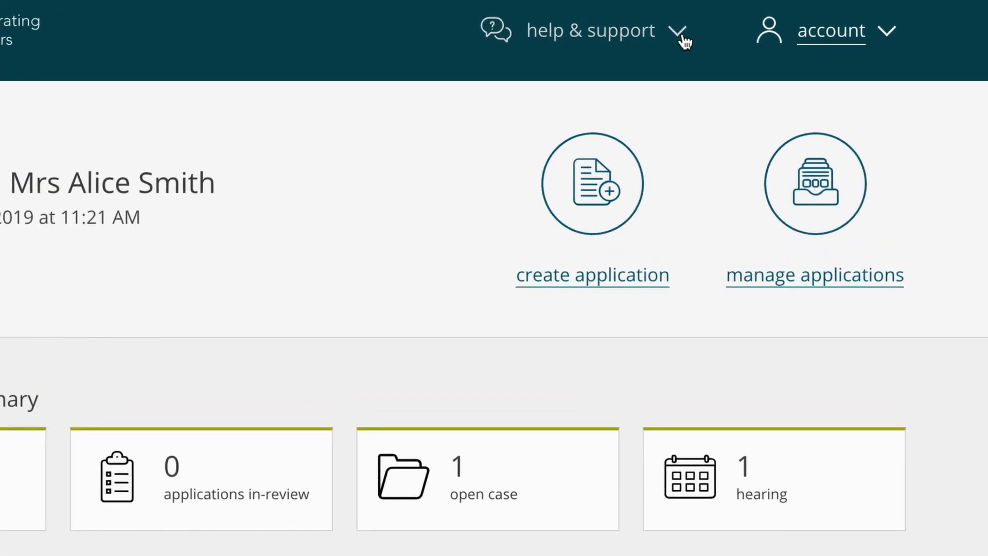
Expand the Help & Support menu listing the VCAT website, procedures, medical report and help links
left_click(666, 16)
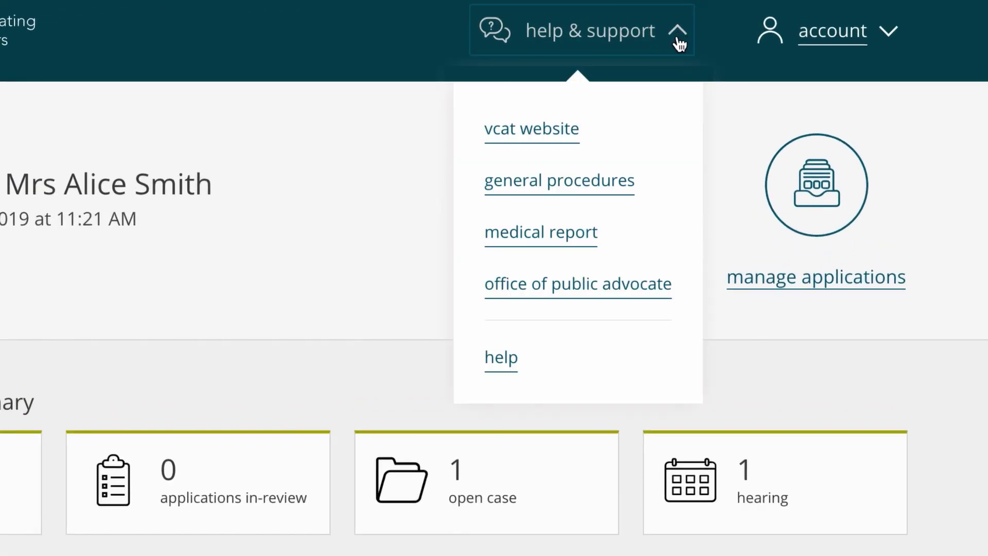